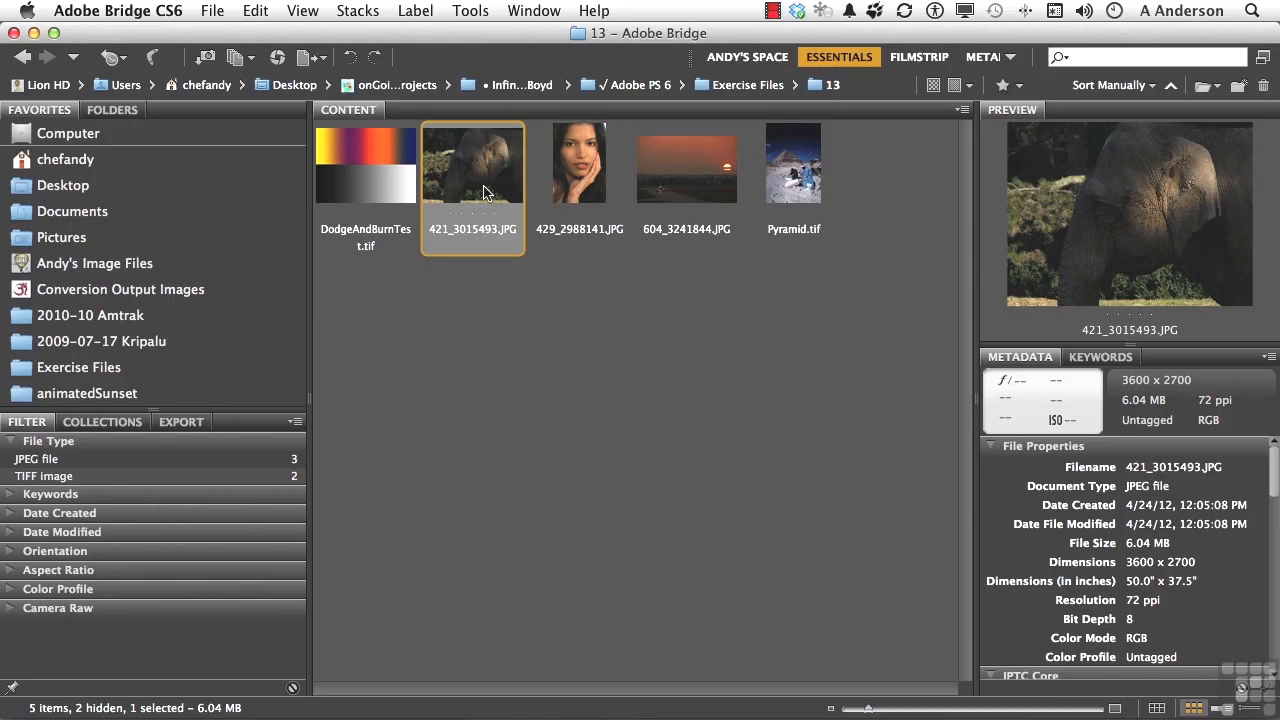
Open 421_3015493.JPG from Bridge in Photoshop and choose the Dodge Tool
double_click(484, 192)
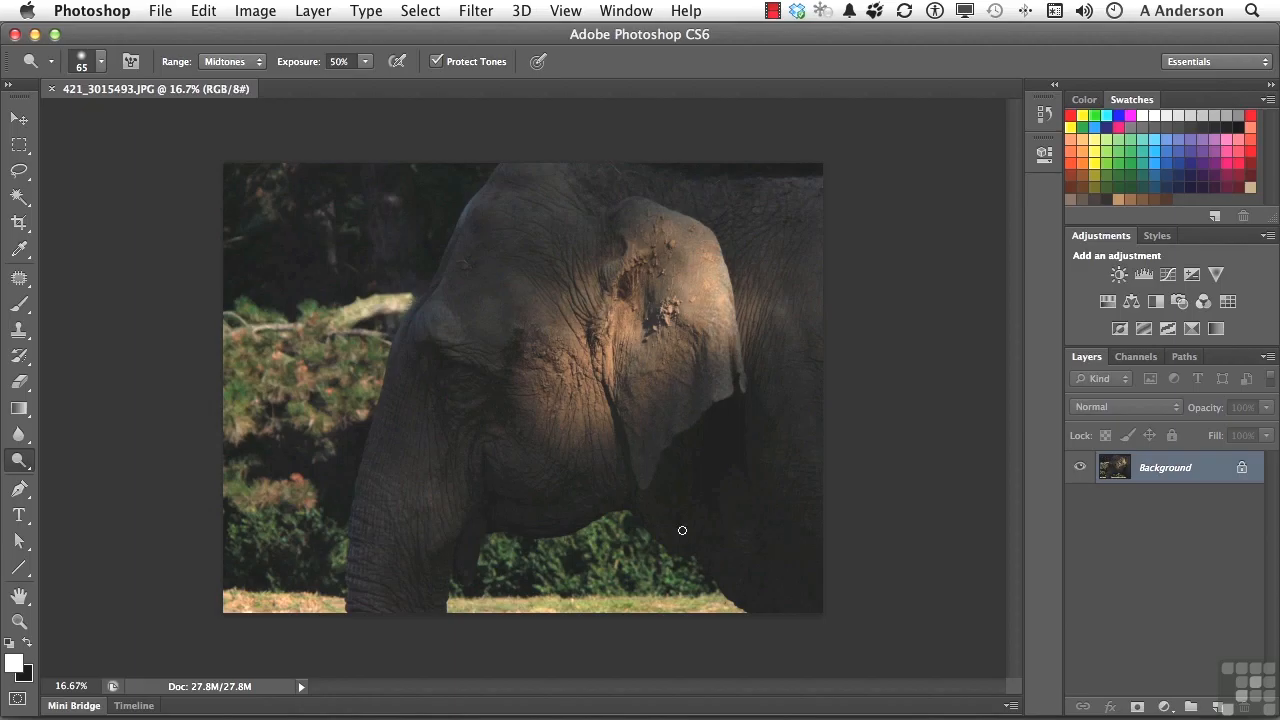
click(15, 462)
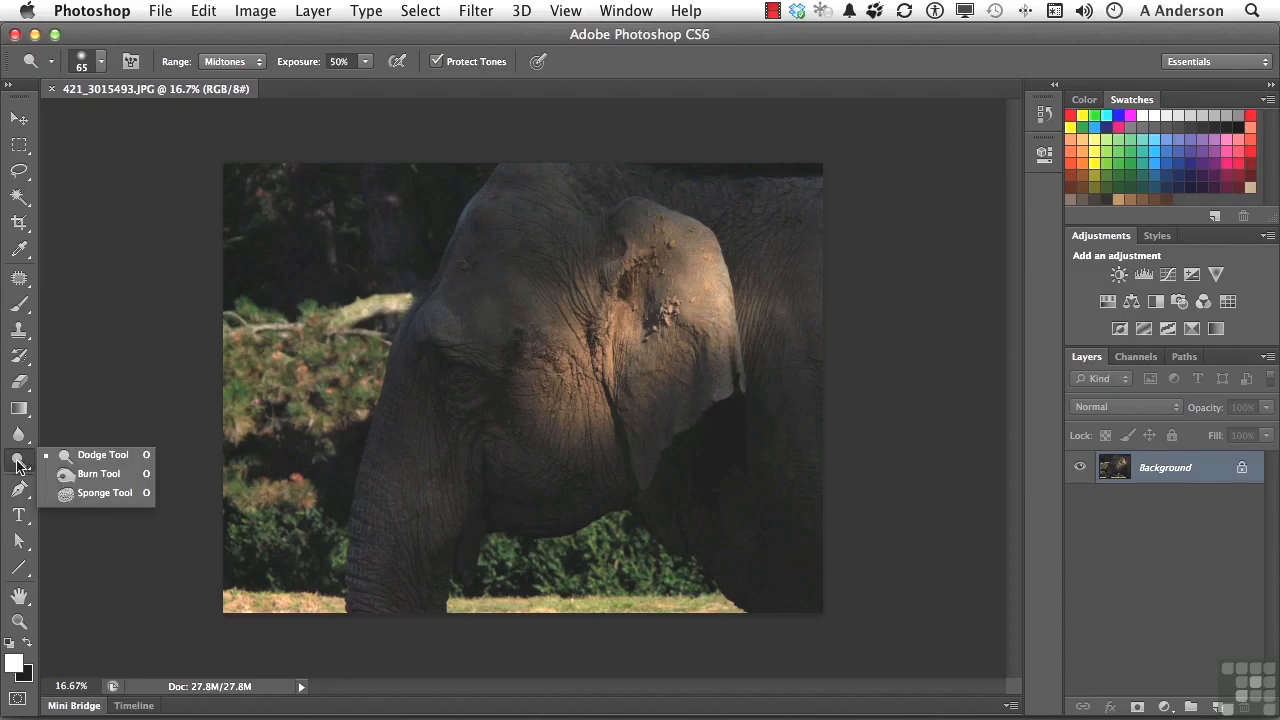
click(77, 464)
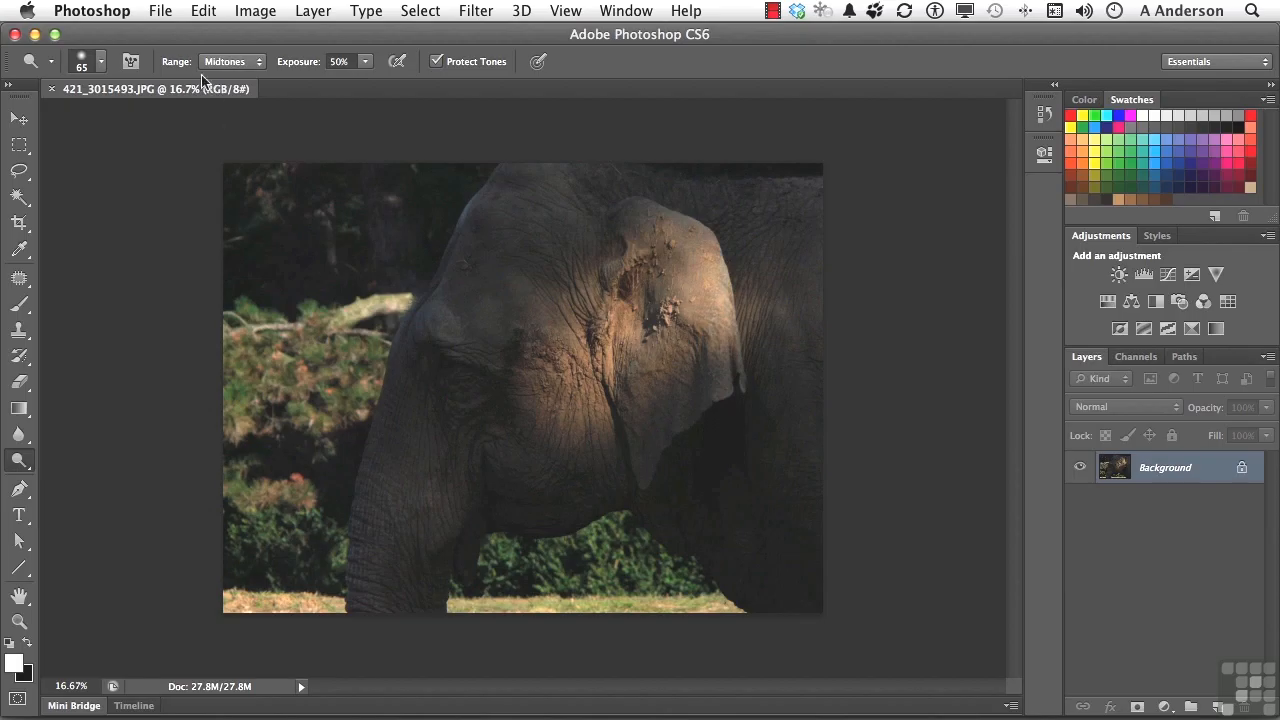
Set the Dodge tool's range to Shadows and its exposure to 20%
click(226, 64)
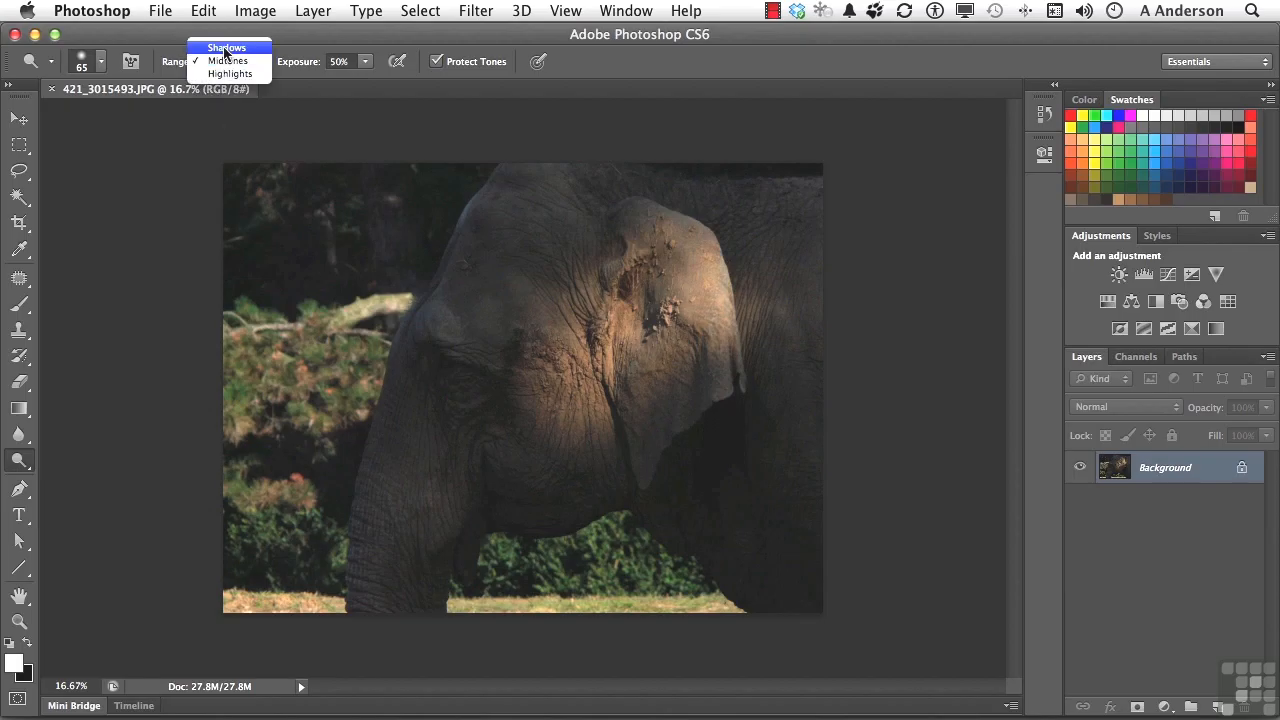
click(226, 48)
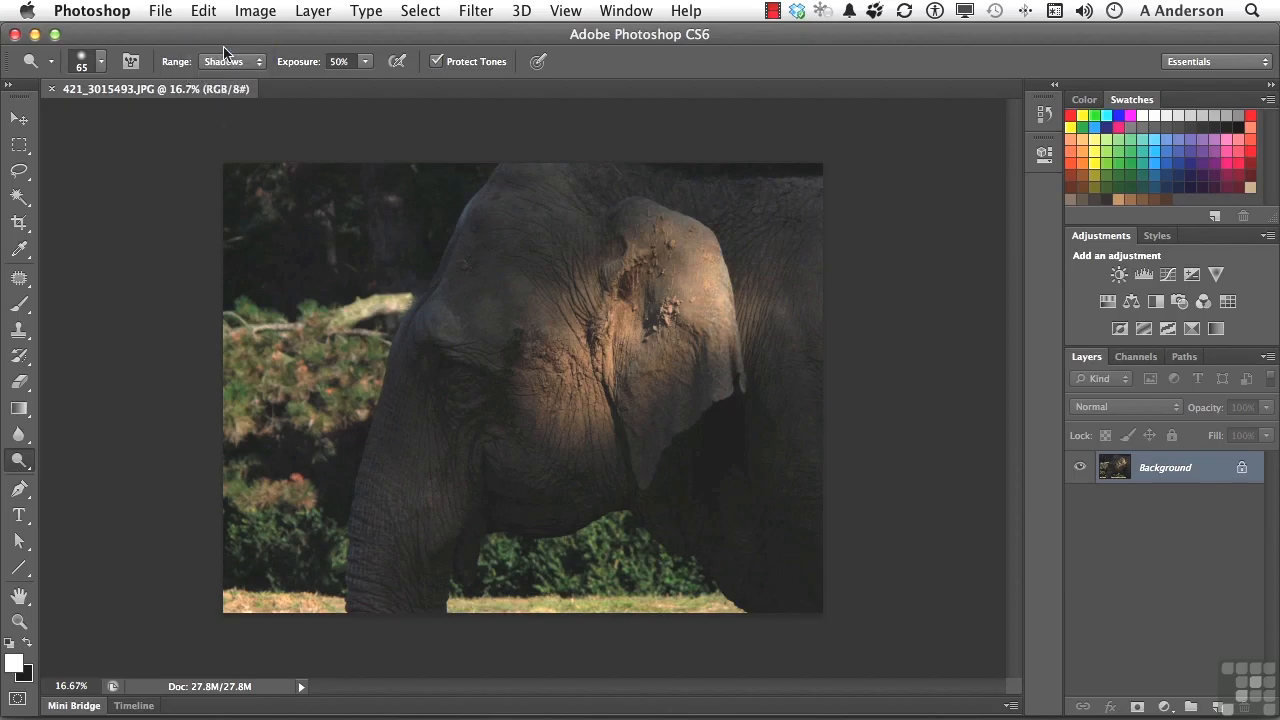
click(340, 61)
text(20)
key(Return)
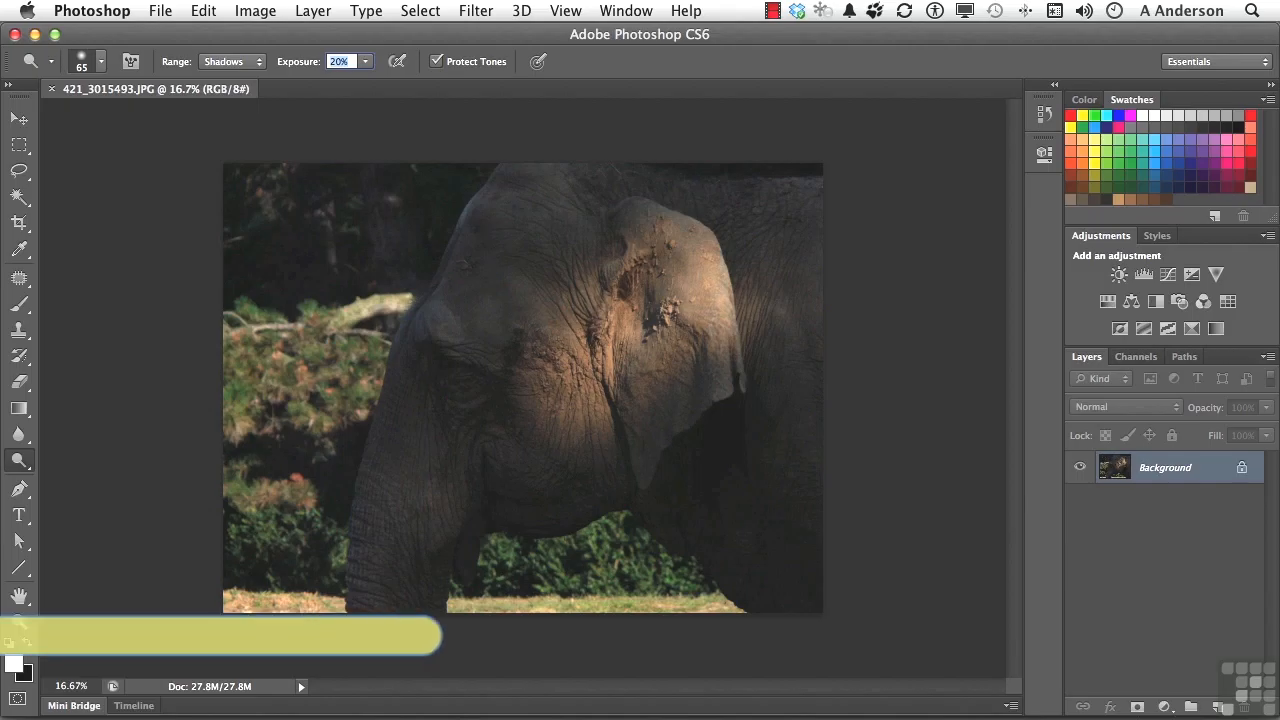
Dab the dark area below the elephant's ear and enlarge the Dodge brush to 500 px
click(710, 477)
key(bracketright)
key(bracketright)
key(bracketright)
key(bracketright)
key(bracketright)
key(bracketright)
key(bracketright)
key(bracketright)
key(bracketright)
key(bracketright)
key(bracketright)
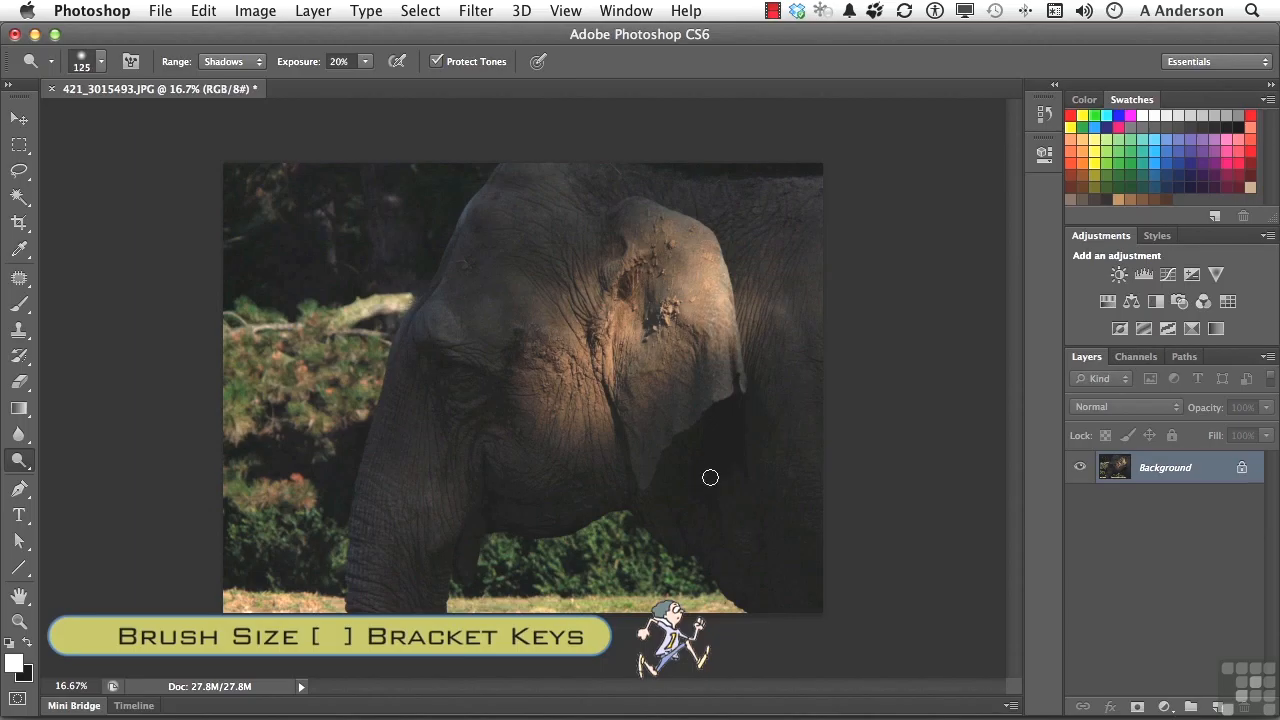
key(bracketright)
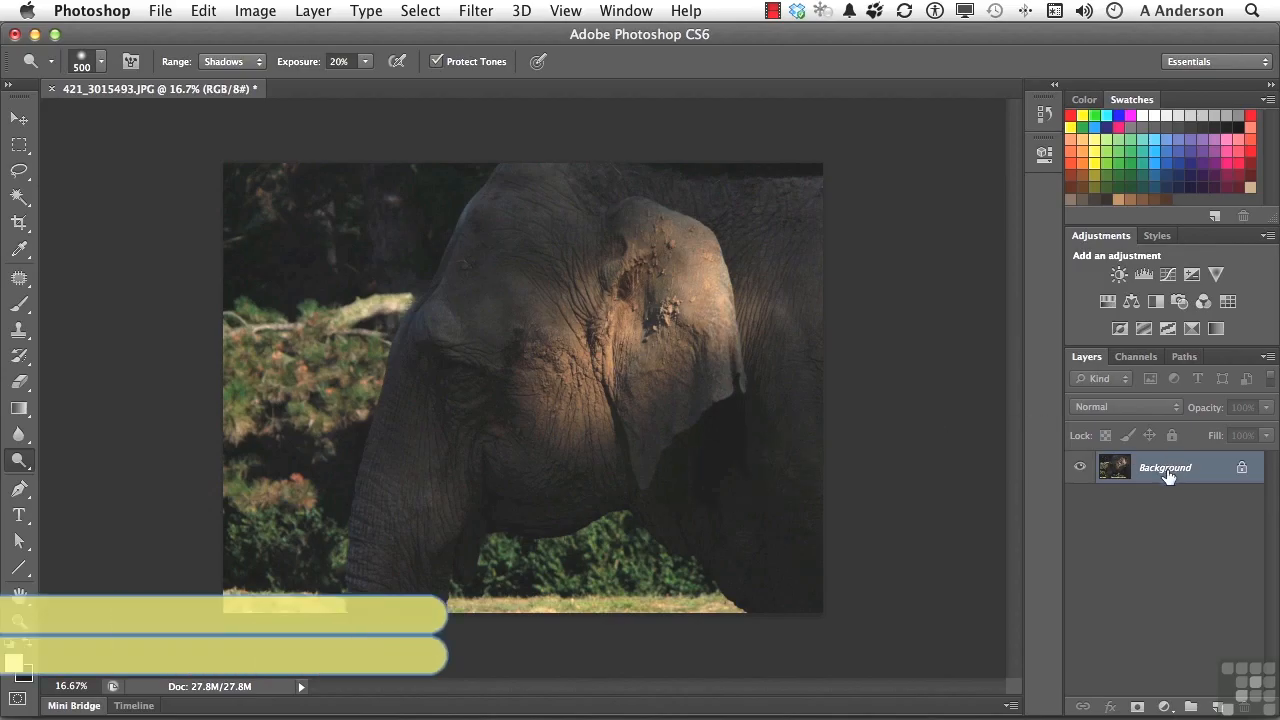
Dodge the elephant's shadowed chest, jaw and face on a duplicate of the Background layer, reducing the brush to 300 px for smaller areas
key(super+j)
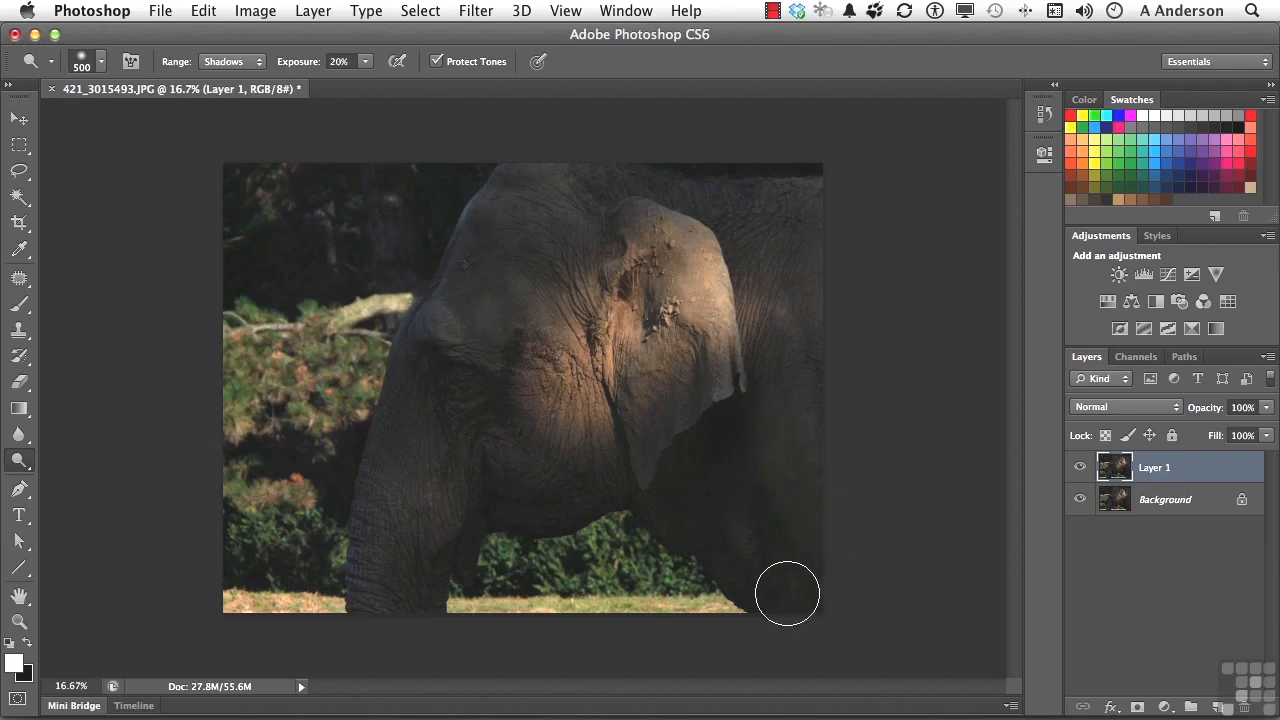
mouse_move(689, 493)
mouse_down()
mouse_move(751, 422)
mouse_move(689, 505)
mouse_move(795, 589)
mouse_move(820, 544)
mouse_move(740, 446)
mouse_move(765, 421)
mouse_move(803, 446)
mouse_move(804, 580)
mouse_up()
mouse_move(804, 580)
mouse_down()
mouse_move(640, 491)
mouse_move(595, 482)
mouse_up()
key(bracketleft)
key(bracketleft)
mouse_move(594, 483)
mouse_down()
mouse_move(536, 501)
mouse_move(607, 457)
mouse_move(585, 500)
mouse_move(549, 517)
mouse_move(492, 510)
mouse_move(490, 472)
mouse_move(498, 511)
mouse_move(523, 516)
mouse_move(591, 492)
mouse_move(594, 462)
mouse_move(572, 470)
mouse_move(611, 456)
mouse_move(466, 503)
mouse_move(440, 525)
mouse_move(466, 520)
mouse_move(457, 567)
mouse_move(447, 544)
mouse_move(416, 598)
mouse_move(432, 497)
mouse_move(405, 585)
mouse_move(368, 585)
mouse_move(398, 403)
mouse_up()
mouse_move(421, 453)
mouse_down()
mouse_move(490, 463)
mouse_move(490, 450)
mouse_move(461, 443)
mouse_move(507, 434)
mouse_move(560, 469)
mouse_move(501, 470)
mouse_move(484, 485)
mouse_move(513, 500)
mouse_move(575, 490)
mouse_move(578, 501)
mouse_move(467, 514)
mouse_move(455, 565)
mouse_move(446, 526)
mouse_move(459, 501)
mouse_move(489, 497)
mouse_move(476, 466)
mouse_move(442, 463)
mouse_move(440, 437)
mouse_move(479, 437)
mouse_up()
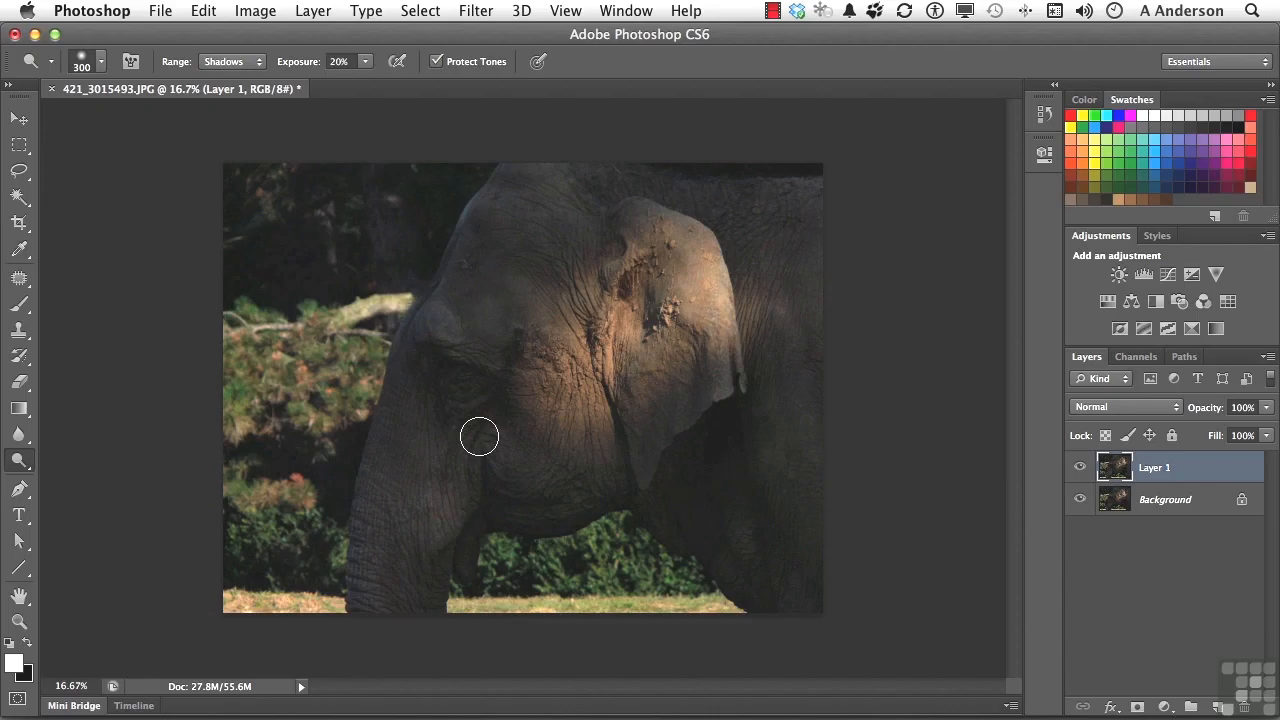
Toggle the visibility of Layer 1 to compare the dodged shadows with the original image
click(1080, 470)
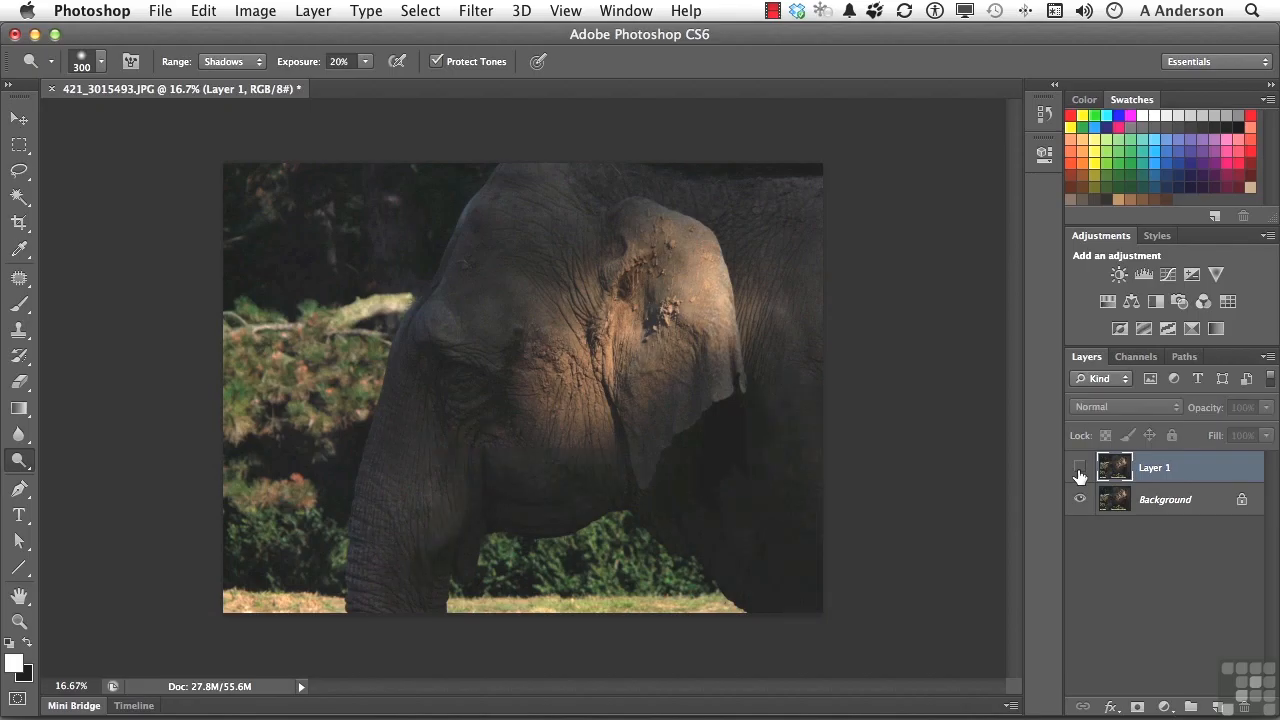
click(1080, 470)
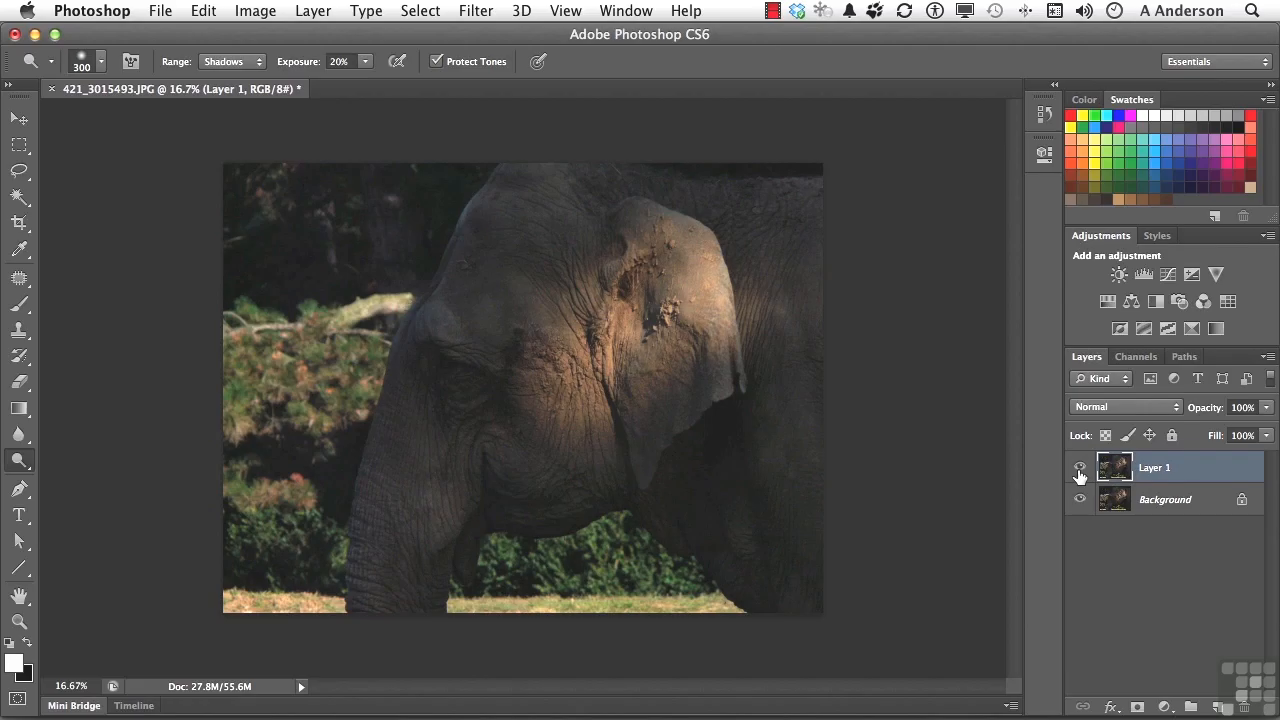
click(1080, 470)
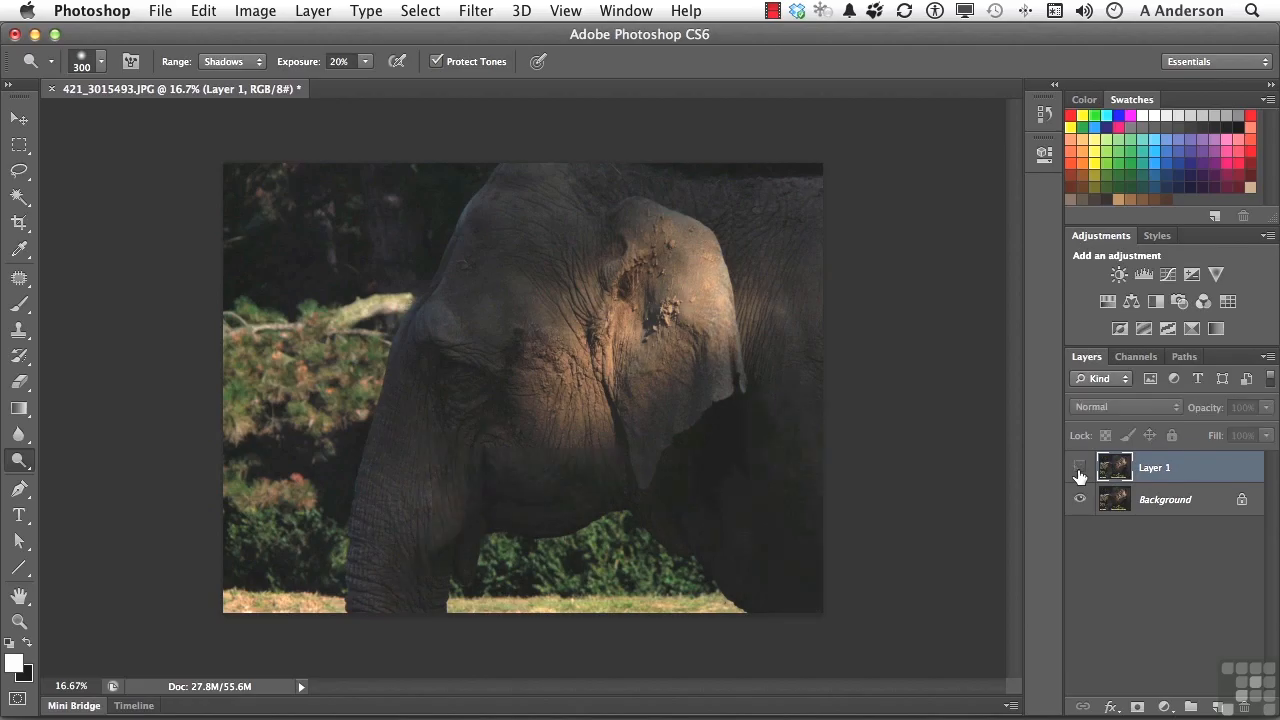
click(1080, 470)
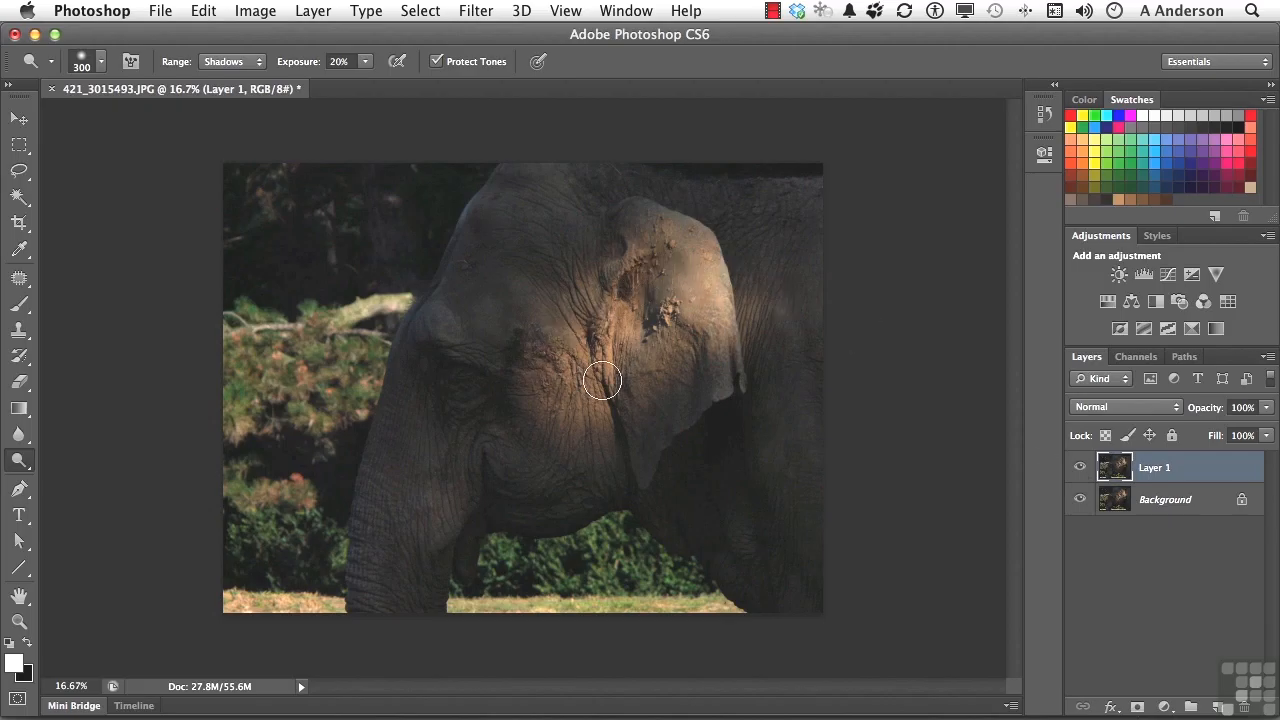
Switch to the Burn Tool and set its range to Highlights and its exposure to 15%
click(19, 461)
click(84, 476)
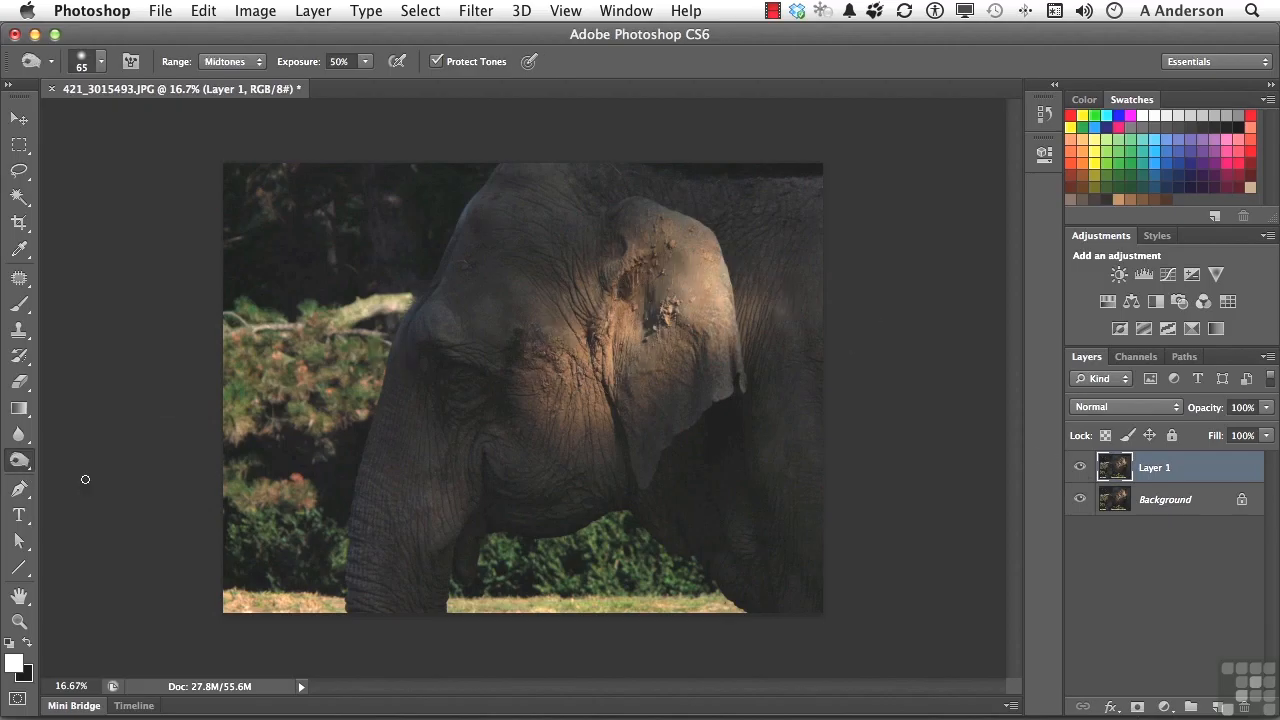
click(240, 63)
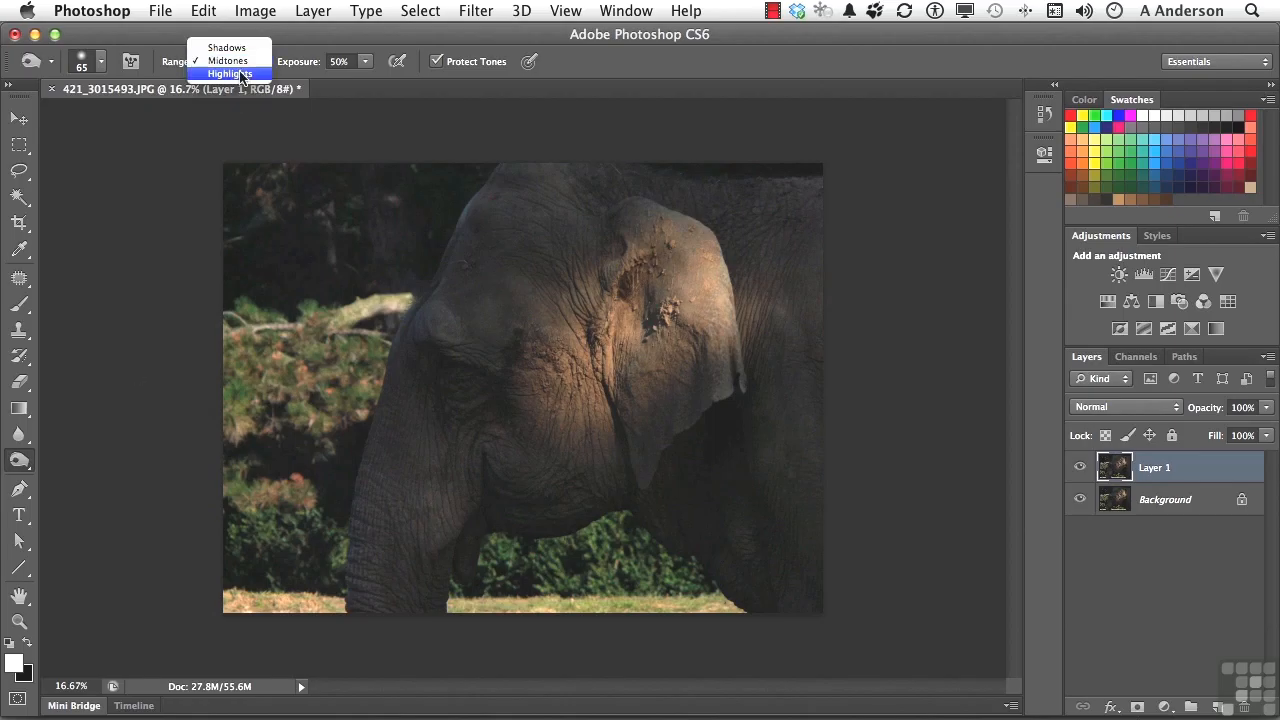
click(241, 74)
click(337, 61)
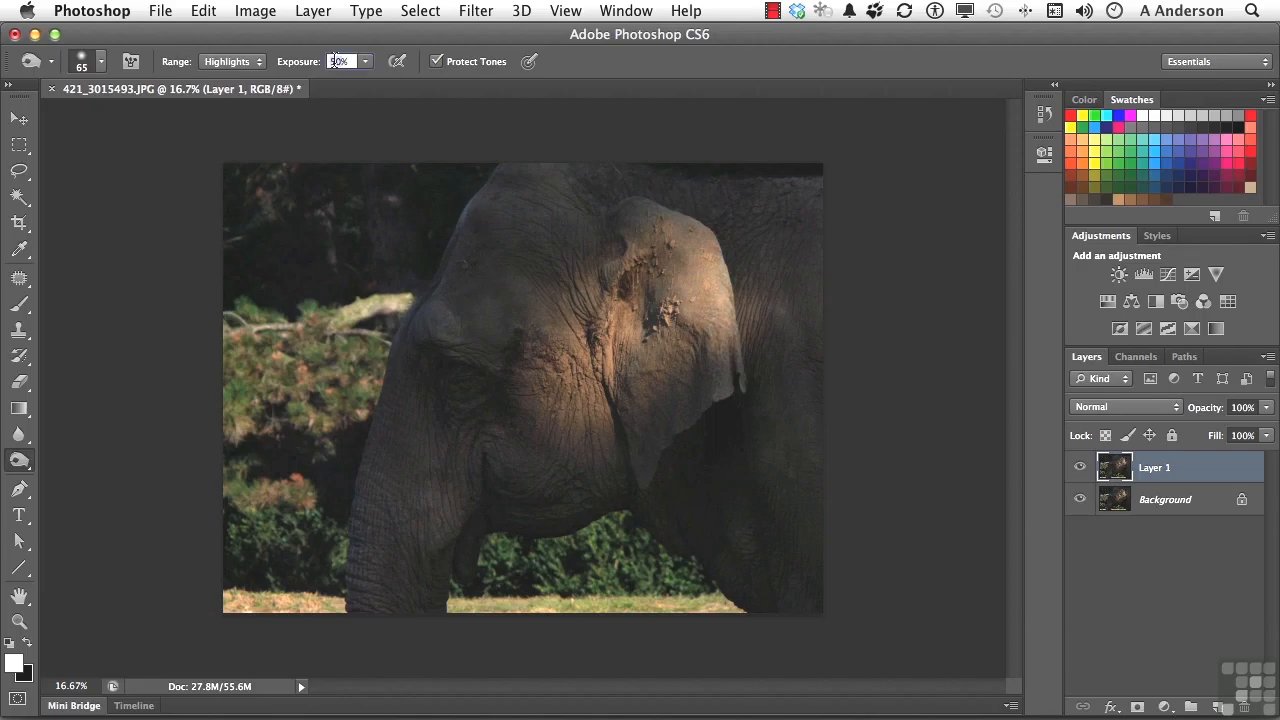
text(15)
key(Return)
key(Return)
Burn the bright highlights on the elephant's ear and cheek on Layer 1 with a 300 px brush
key(bracketright)
key(bracketright)
key(bracketright)
key(bracketright)
key(bracketright)
key(bracketright)
key(bracketright)
key(bracketright)
key(bracketright)
key(bracketright)
key(bracketright)
key(bracketright)
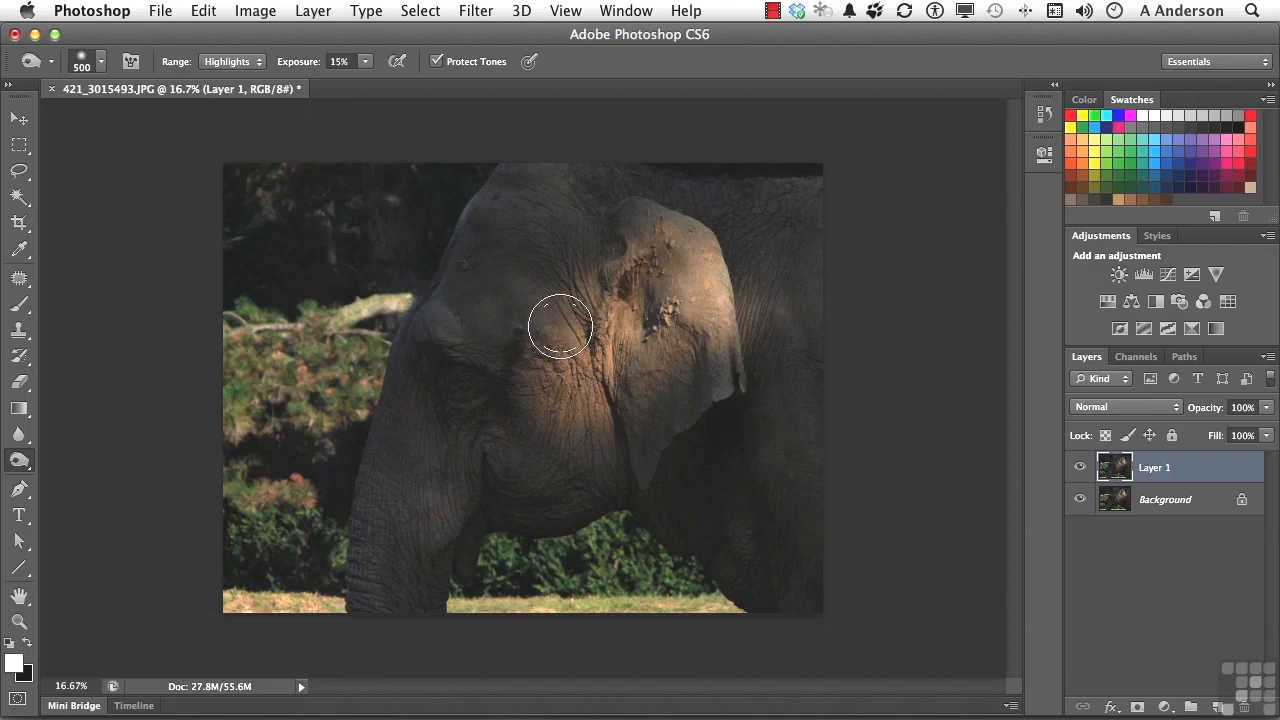
key(bracketleft)
key(bracketleft)
mouse_move(560, 327)
mouse_down()
mouse_move(496, 335)
mouse_move(571, 339)
mouse_move(522, 381)
mouse_move(508, 373)
mouse_move(582, 396)
mouse_move(551, 380)
mouse_move(587, 410)
mouse_move(552, 423)
mouse_move(584, 432)
mouse_move(581, 372)
mouse_move(642, 318)
mouse_move(630, 271)
mouse_move(658, 293)
mouse_move(649, 264)
mouse_move(666, 234)
mouse_move(683, 280)
mouse_move(671, 296)
mouse_move(694, 302)
mouse_move(705, 265)
mouse_move(715, 347)
mouse_move(697, 254)
mouse_move(661, 223)
mouse_move(643, 232)
mouse_move(621, 321)
mouse_move(608, 281)
mouse_move(625, 291)
mouse_move(599, 276)
mouse_move(532, 282)
mouse_move(586, 309)
mouse_move(590, 325)
mouse_move(539, 333)
mouse_move(561, 351)
mouse_move(620, 339)
mouse_move(608, 368)
mouse_move(685, 319)
mouse_move(671, 347)
mouse_move(605, 383)
mouse_move(541, 396)
mouse_move(570, 410)
mouse_move(592, 365)
mouse_move(519, 345)
mouse_move(553, 322)
mouse_move(509, 325)
mouse_move(472, 295)
mouse_move(447, 324)
mouse_move(432, 306)
mouse_move(486, 259)
mouse_move(557, 289)
mouse_move(583, 253)
mouse_move(530, 269)
mouse_move(583, 286)
mouse_move(646, 255)
mouse_move(707, 281)
mouse_move(712, 314)
mouse_move(668, 232)
mouse_move(631, 214)
mouse_move(691, 289)
mouse_move(614, 360)
mouse_move(597, 346)
mouse_move(631, 337)
mouse_move(480, 324)
mouse_move(514, 288)
mouse_move(475, 302)
mouse_move(523, 317)
mouse_move(446, 317)
mouse_move(440, 297)
mouse_move(509, 217)
mouse_move(548, 305)
mouse_up()
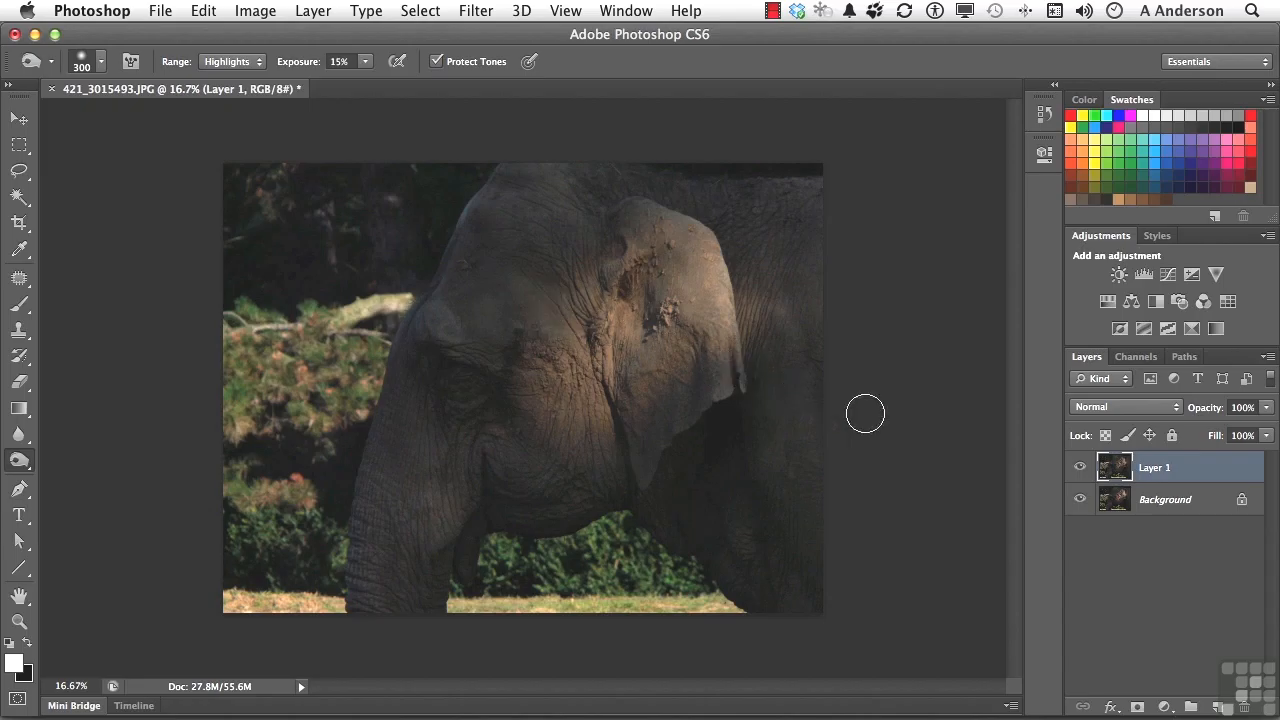
Hide and show Layer 1 repeatedly to compare the dodged and burned elephant with the original
click(1079, 467)
click(1078, 468)
click(1078, 468)
click(1078, 468)
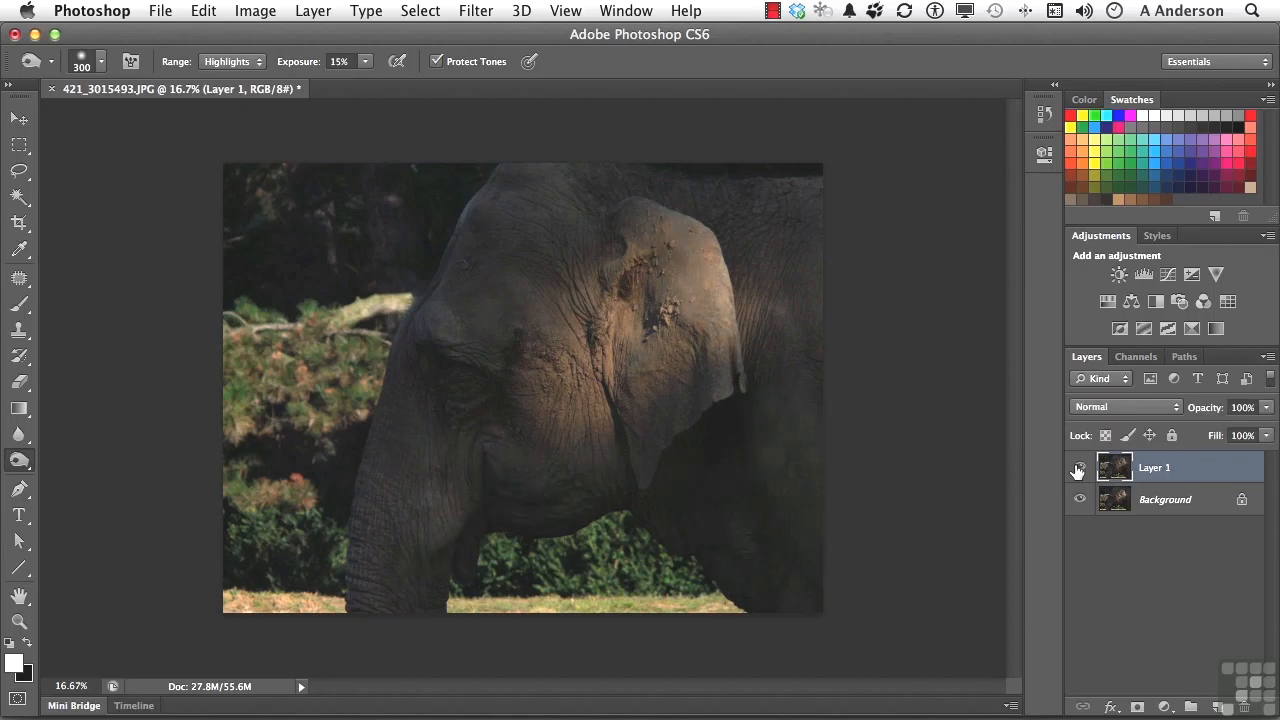